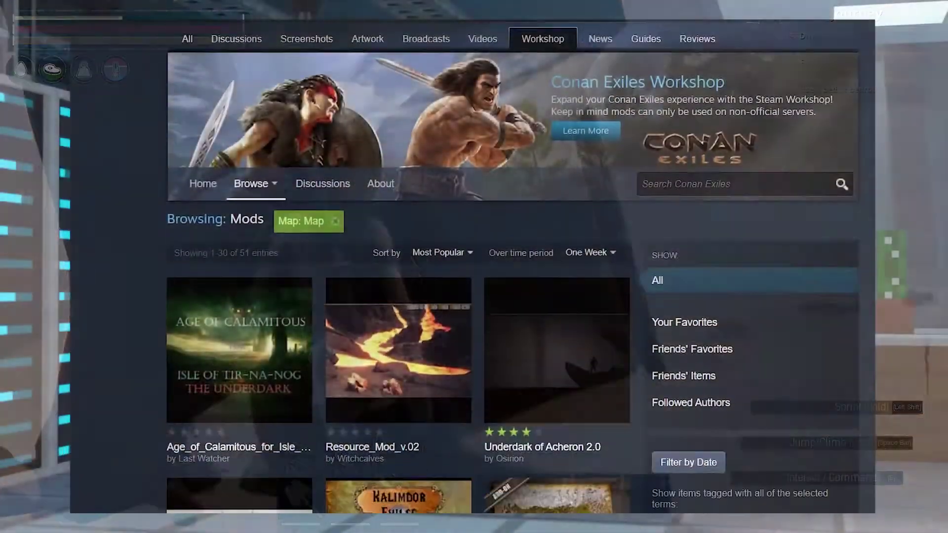
Browse the Workshop map mods, then select Conan Exiles in the Steam Library.
scroll(464, 267, "down", 12)
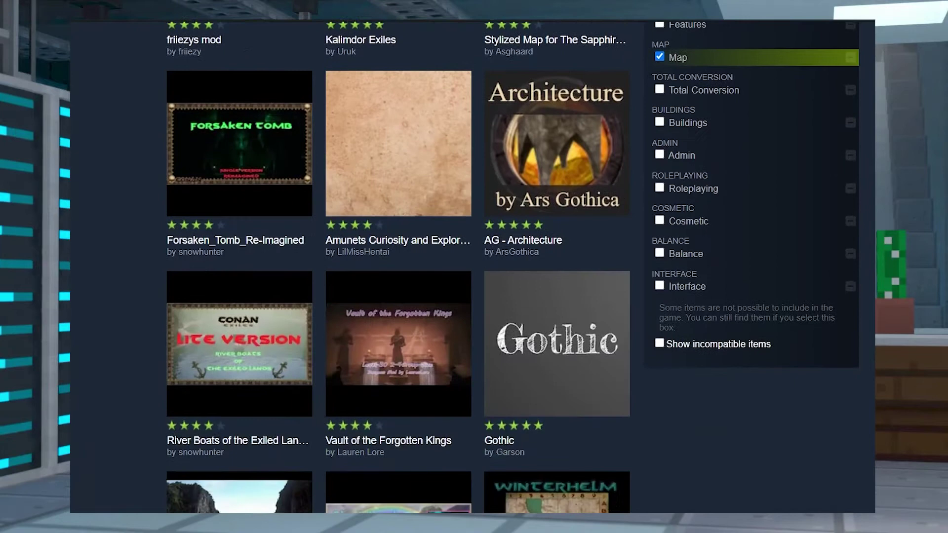
scroll(464, 267, "down", 9)
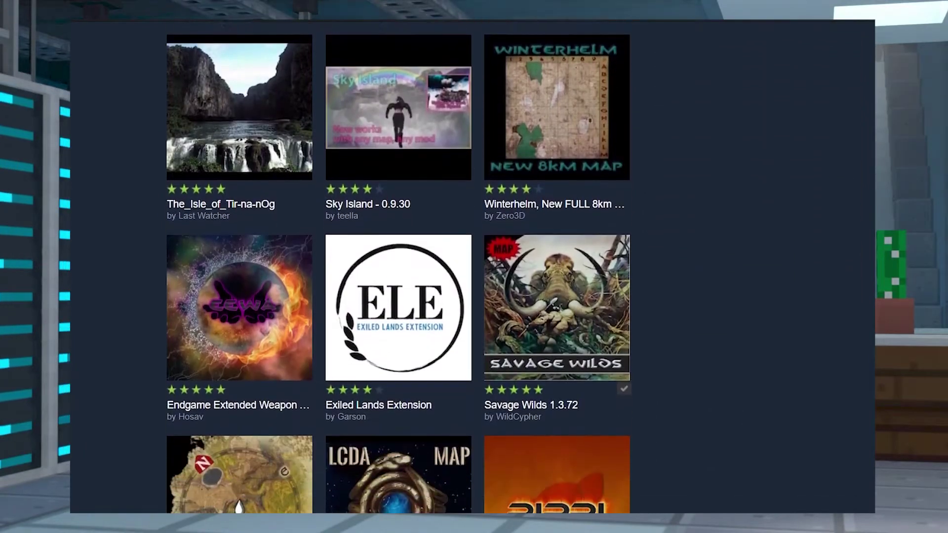
scroll(398, 266, "down", 9)
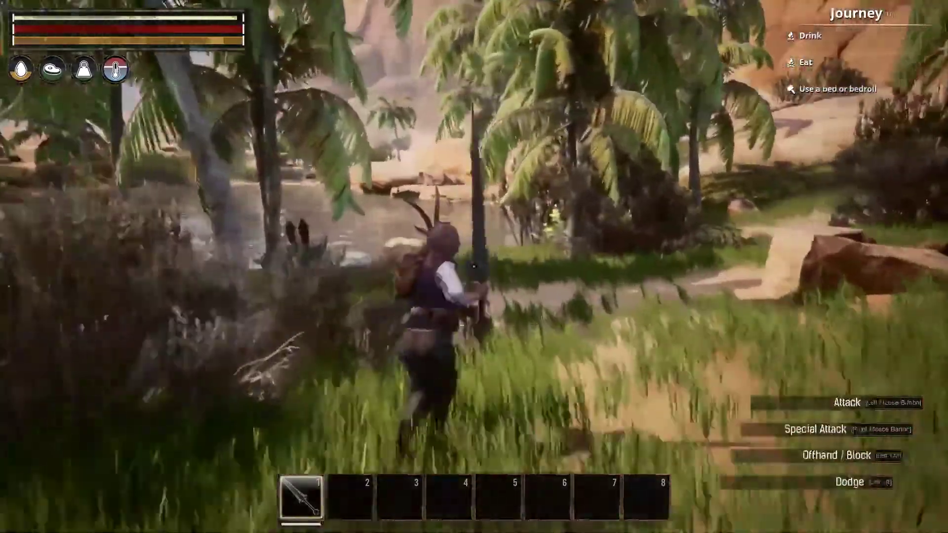
left_click(473, 266)
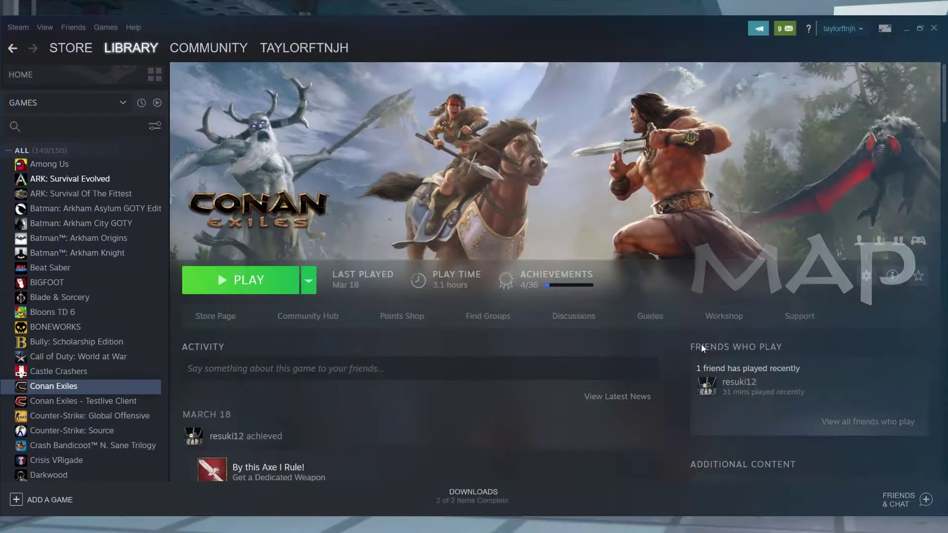
Open the Savage Wilds 1.3.72 mod page from the Conan Exiles Workshop.
left_click(724, 318)
scroll(803, 412, "down", 1)
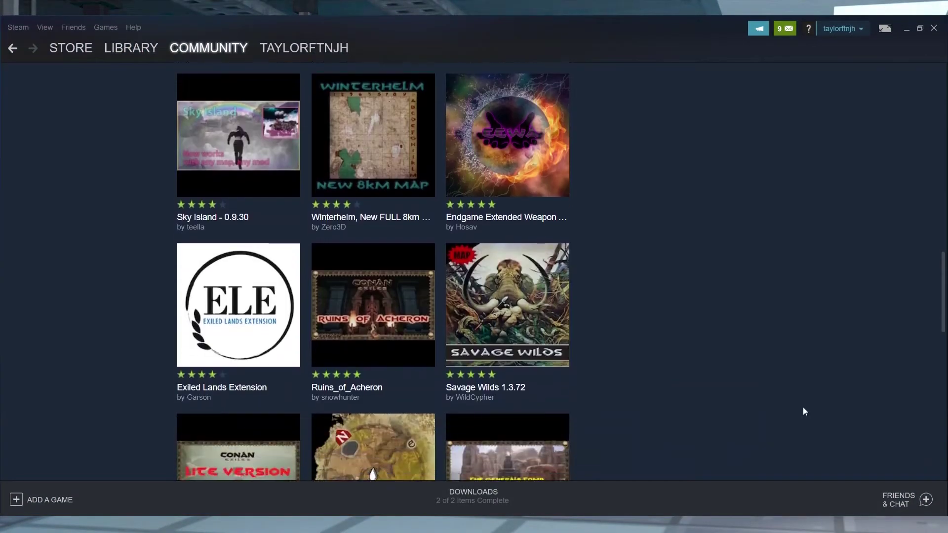
mouse_move(519, 344)
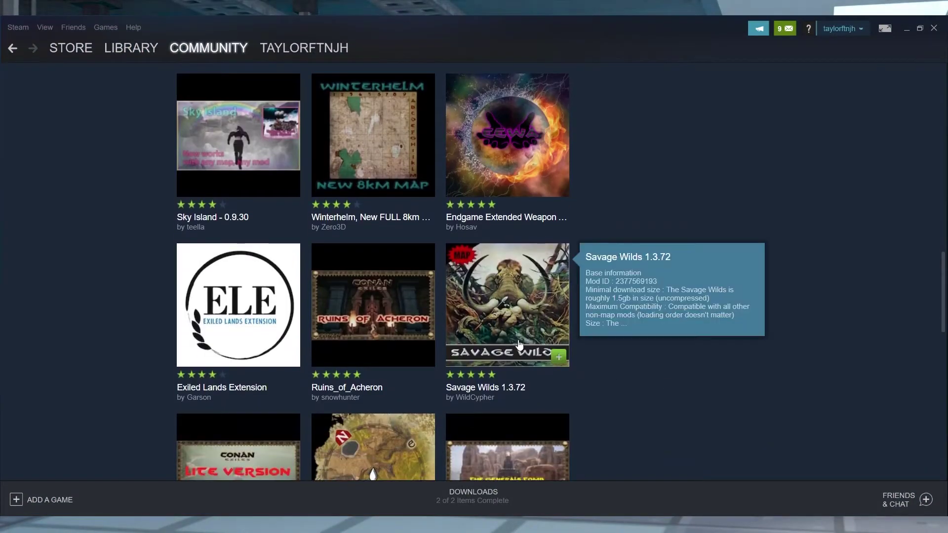
left_click(498, 316)
scroll(792, 319, "down", 5)
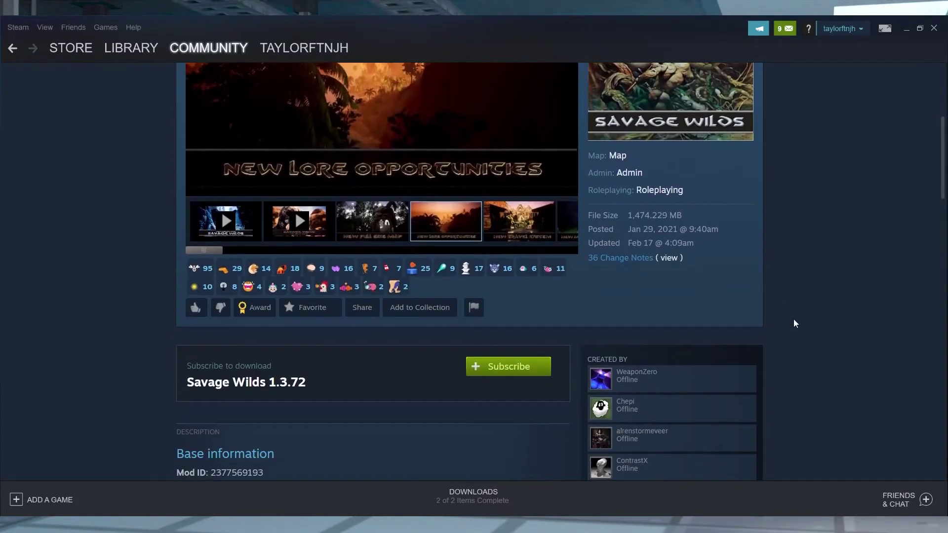
left_click(518, 368)
scroll(434, 339, "down", 5)
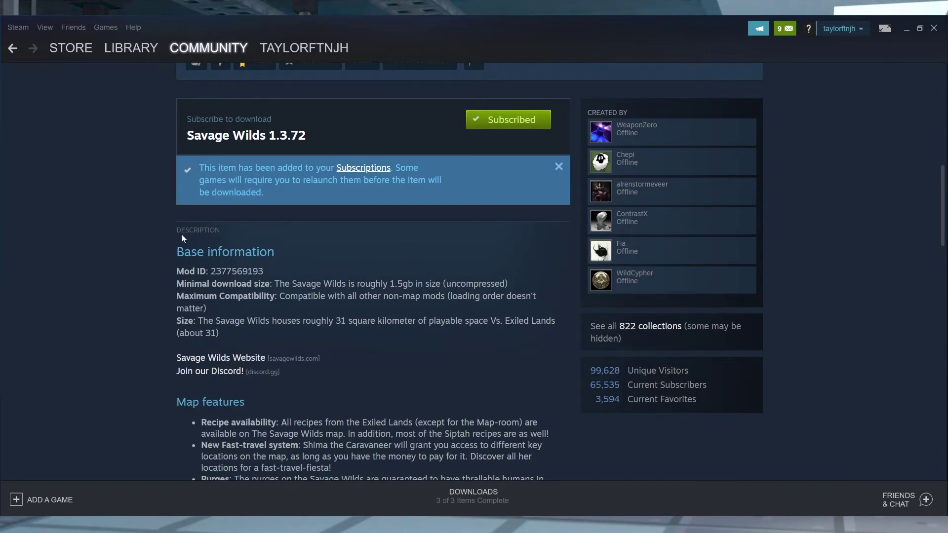
left_click_drag(263, 271, 194, 270)
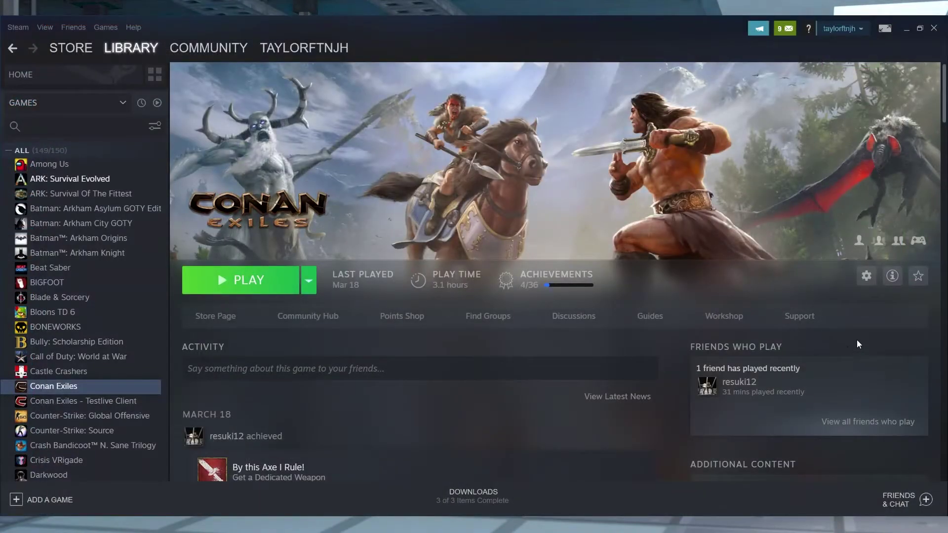
left_click(868, 284)
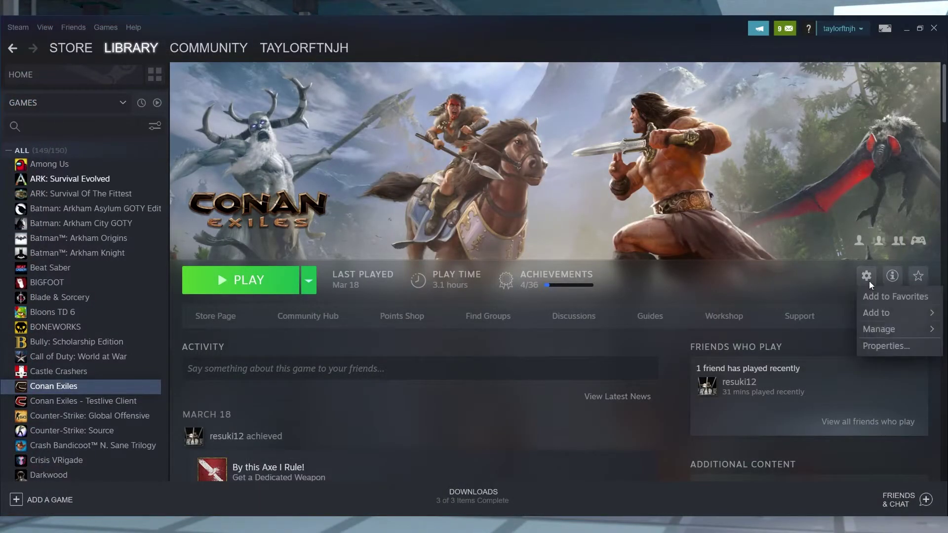
mouse_move(880, 330)
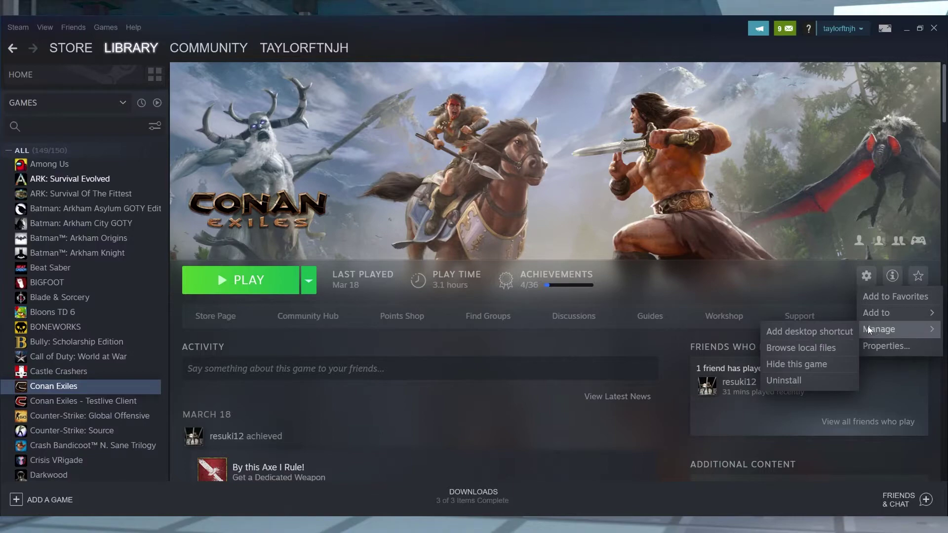
left_click(830, 350)
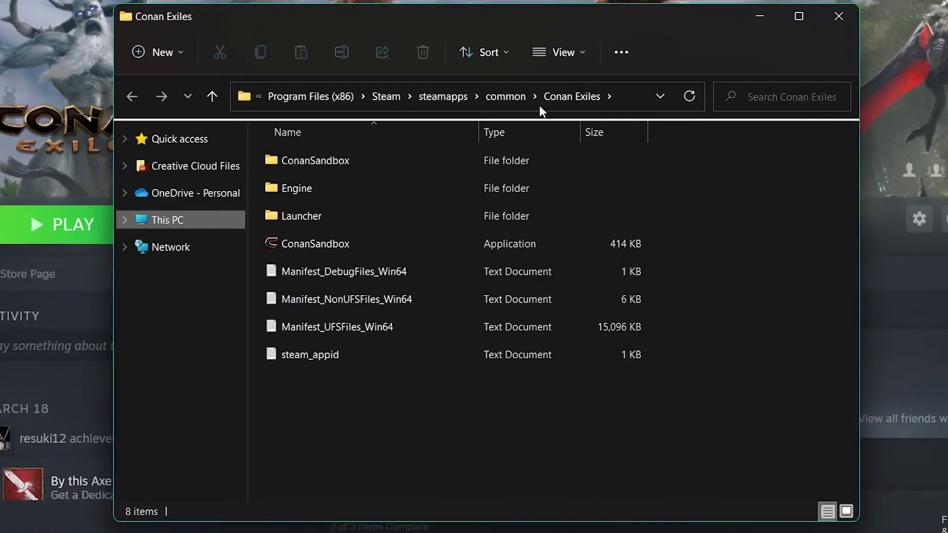
left_click(440, 96)
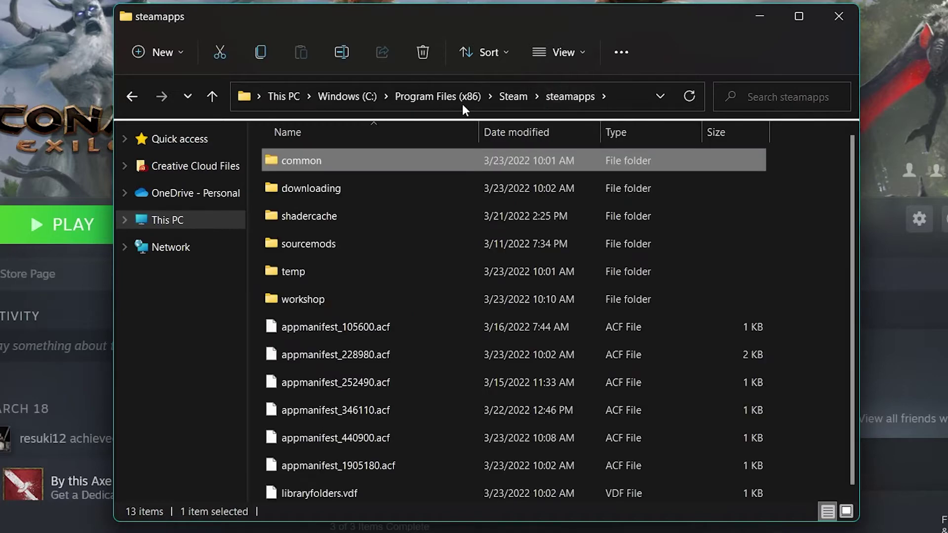
left_click(400, 300)
double_click(434, 299)
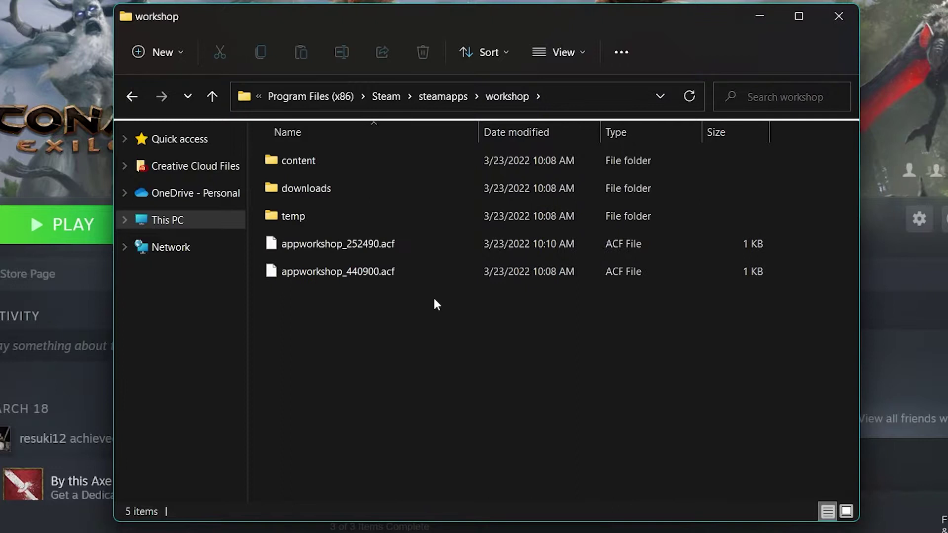
double_click(343, 161)
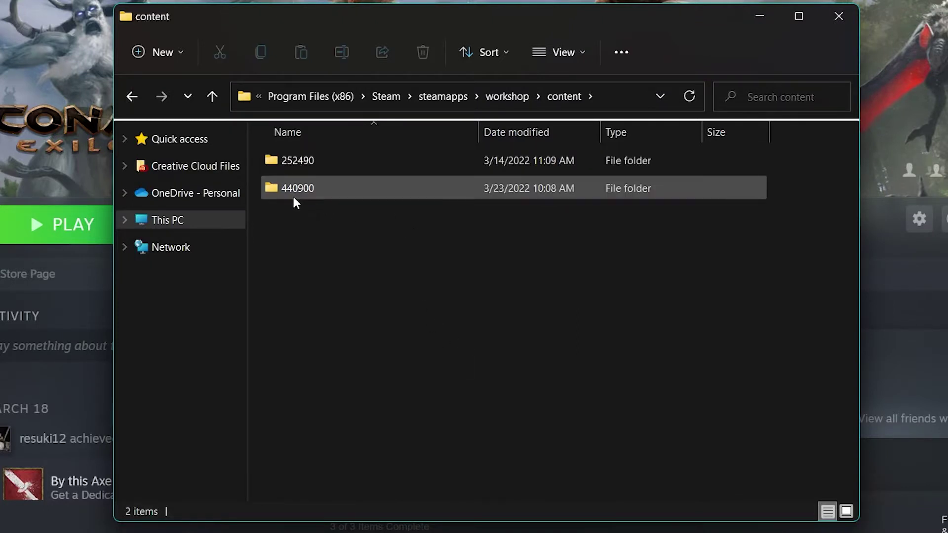
double_click(374, 190)
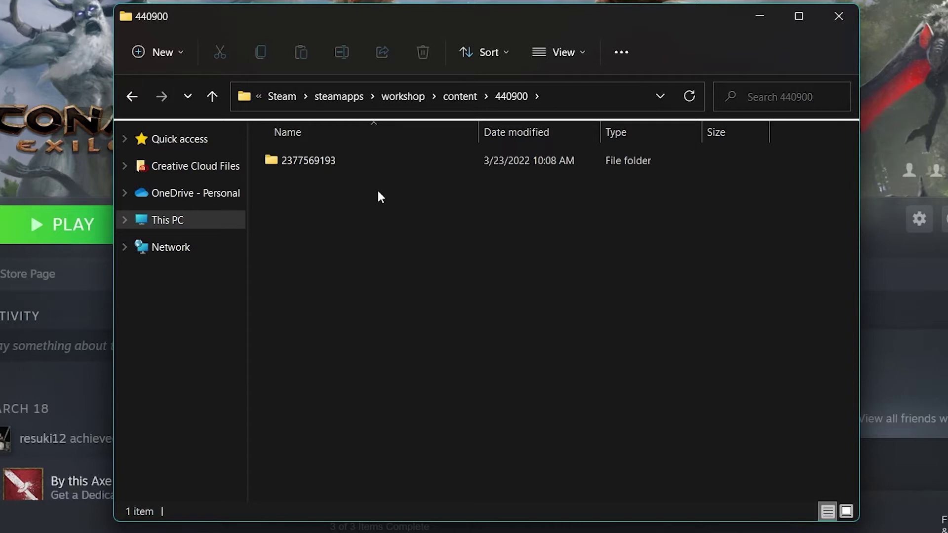
double_click(365, 167)
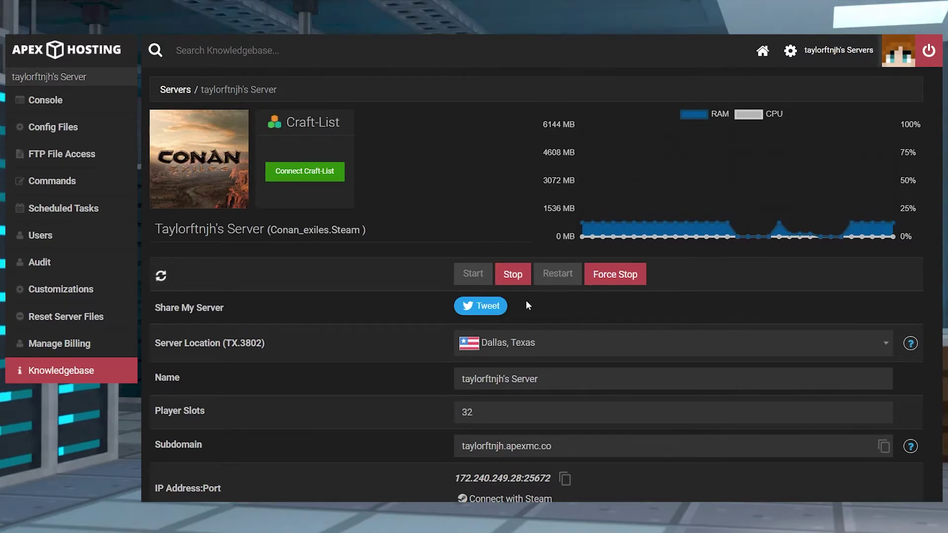
Stop the server, log in to FTP File Access, and open ConanSandbox/Mods.
left_click(514, 273)
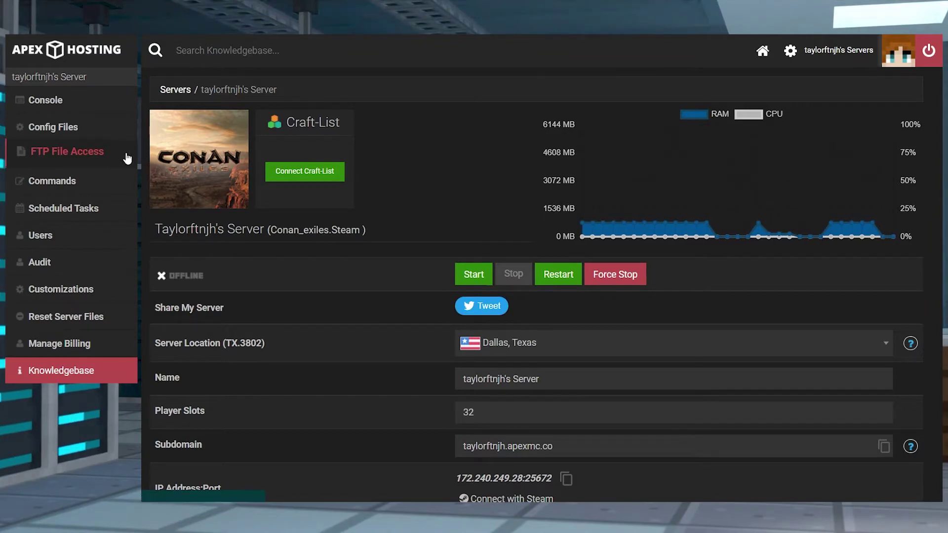
left_click(127, 157)
left_click(691, 315)
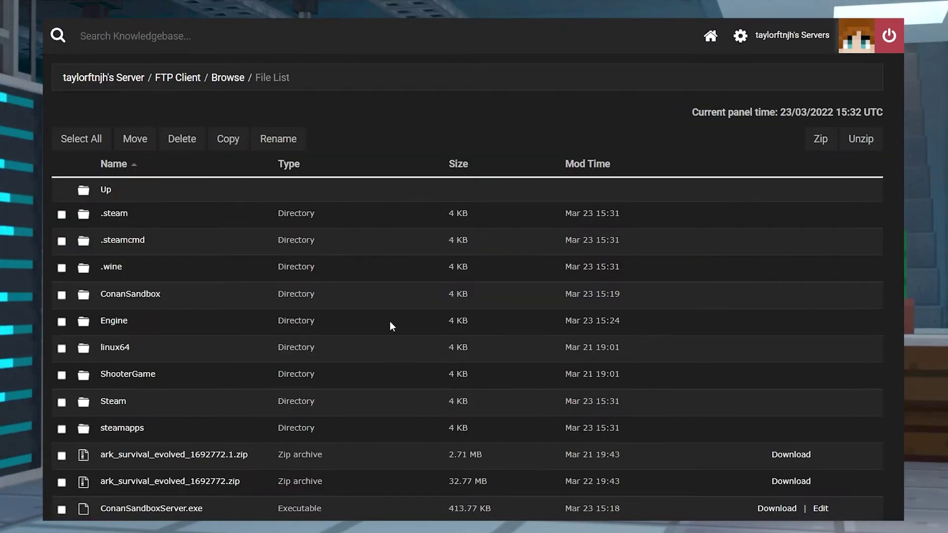
left_click(178, 296)
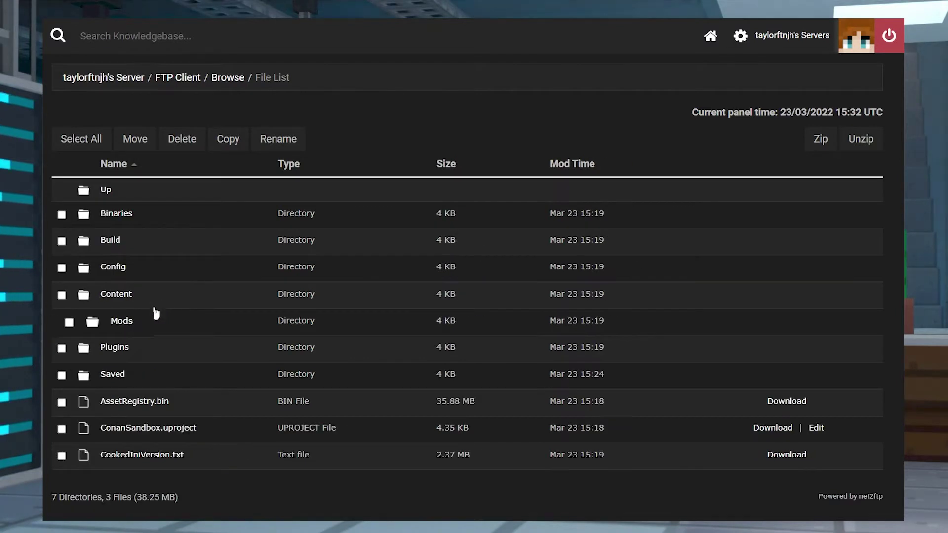
left_click(118, 321)
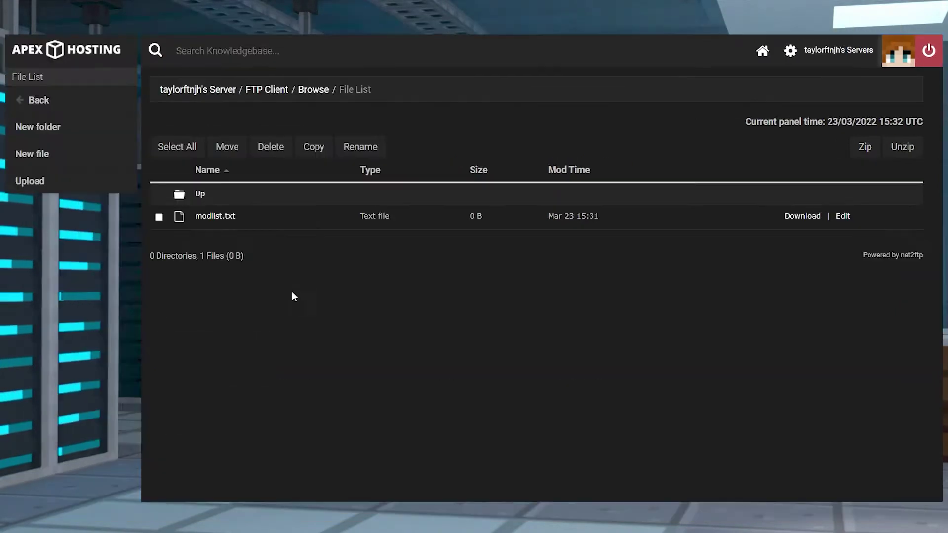
Upload Savage_Wilds.pak (1.4 GB) from File Explorer into /ConanSandbox/Mods.
left_click(110, 182)
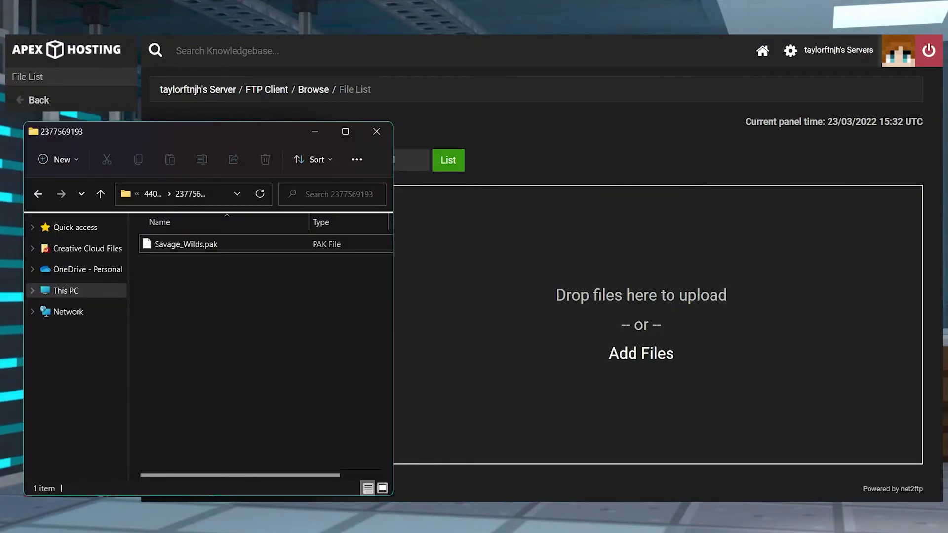
mouse_move(199, 243)
left_mouse_down()
mouse_move(419, 280)
mouse_move(580, 288)
left_mouse_up()
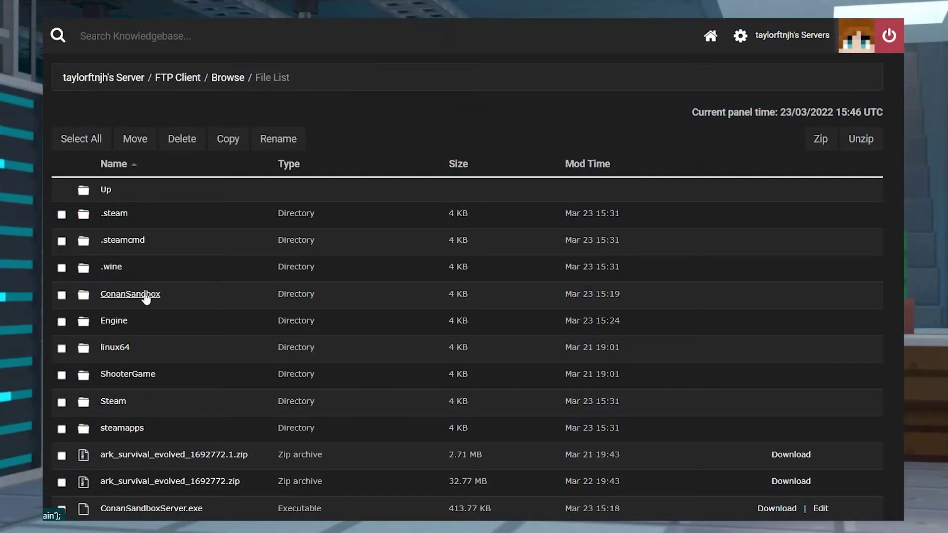
Add the line *Savage_Wilds.pak to modlist.txt in ConanSandbox/Mods and save it.
left_click(152, 295)
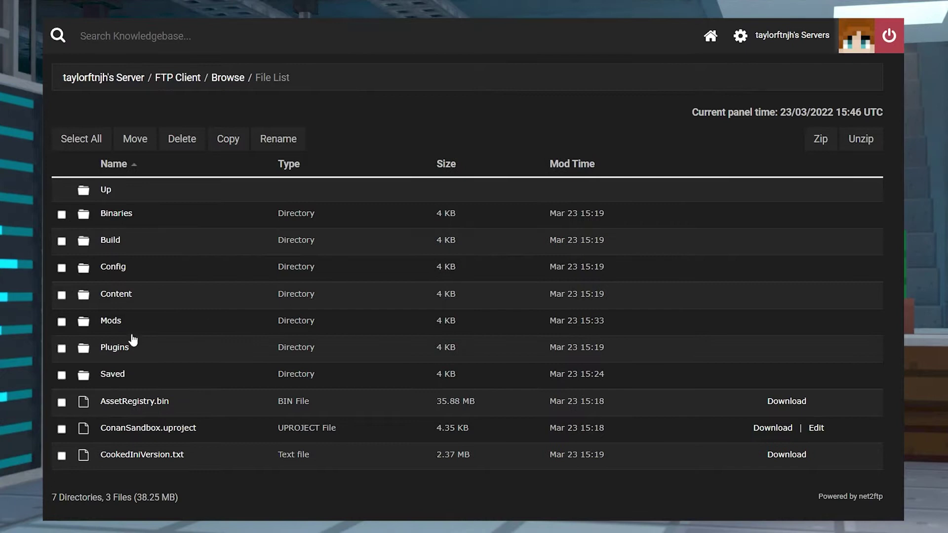
left_click(121, 324)
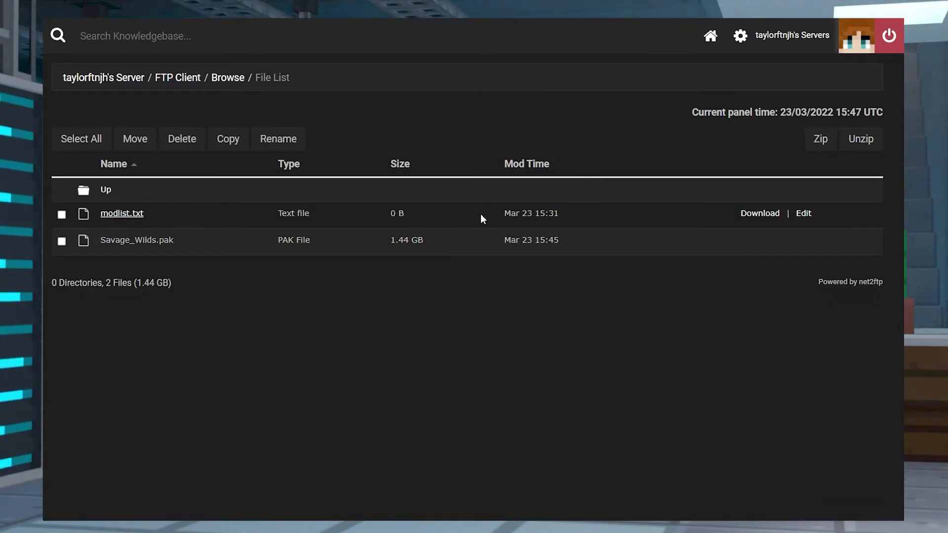
left_click(803, 216)
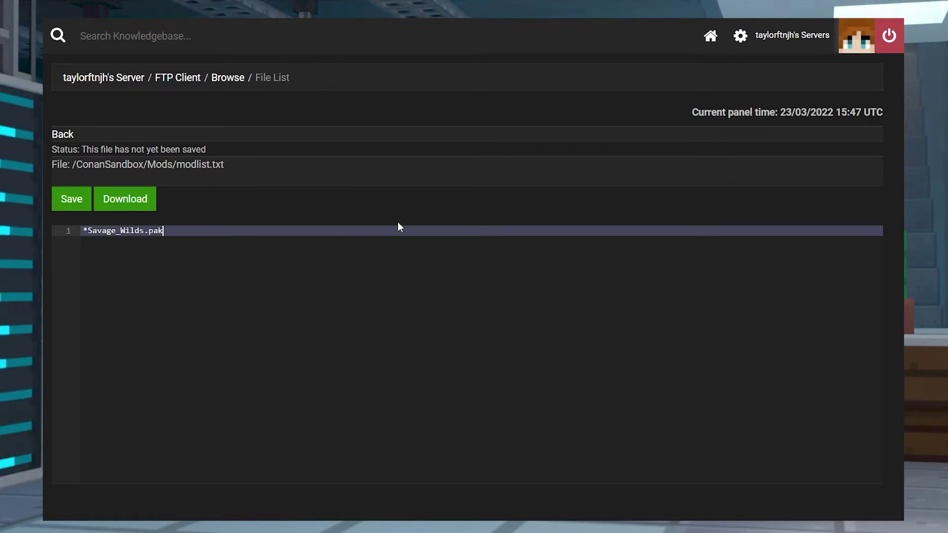
left_click(72, 199)
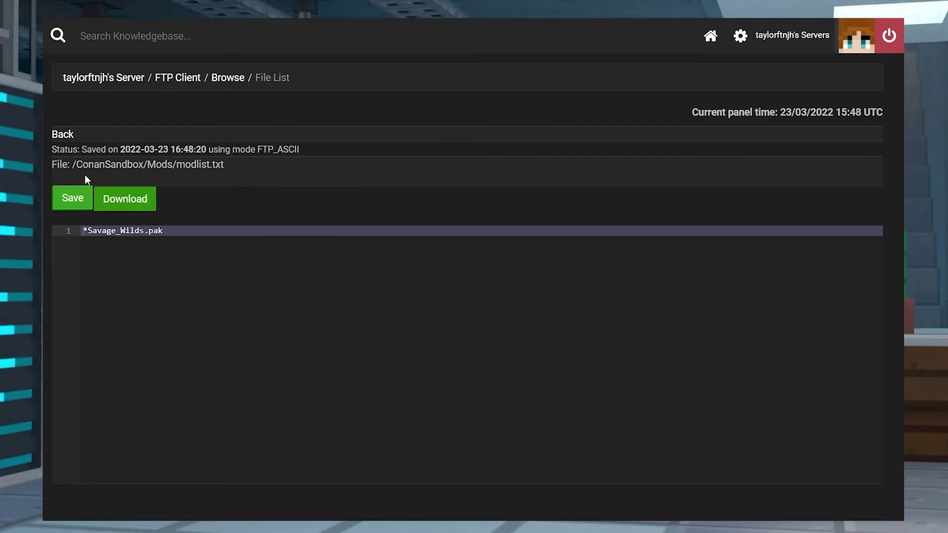
left_click(91, 84)
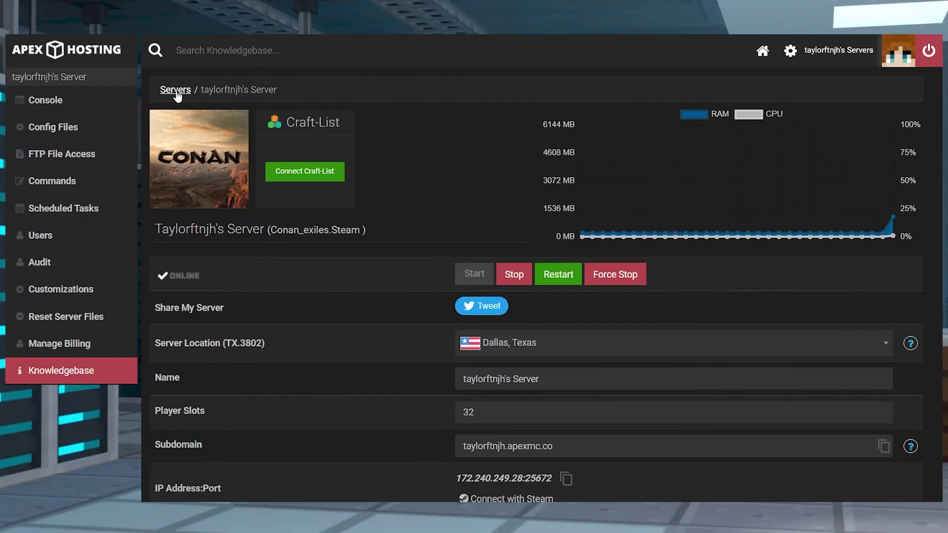
In Customizations, enter /Games/Mods/Savage_Wilds/Savage_Wilds as the Default Server Map.
left_click(137, 292)
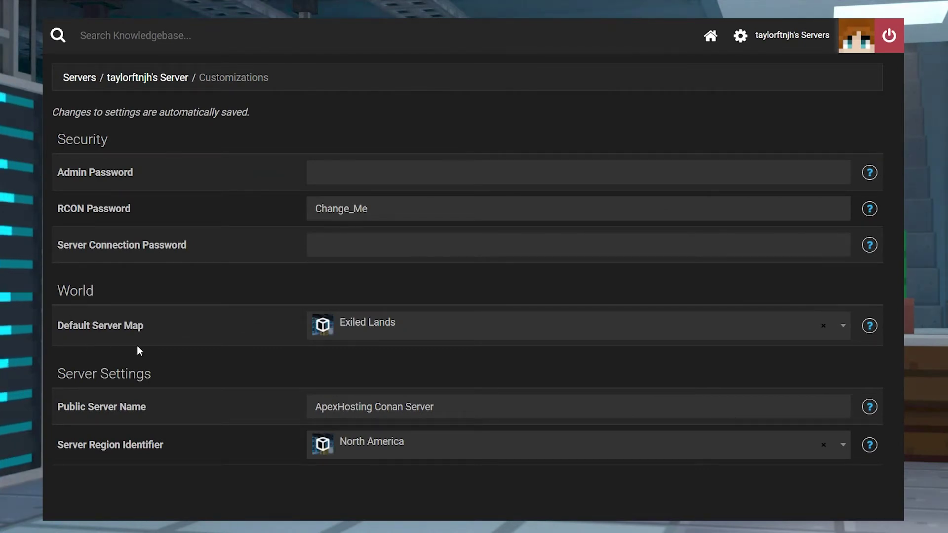
left_click(847, 327)
type("/")
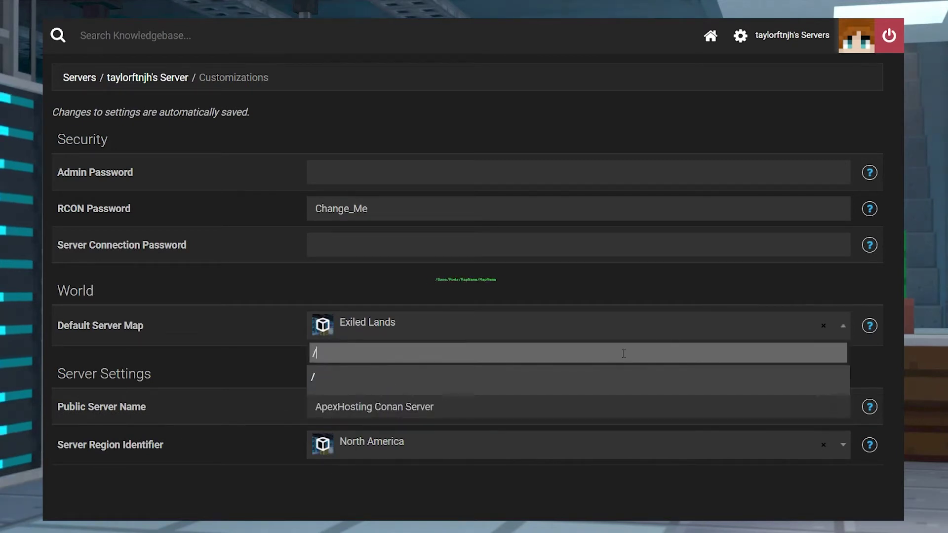
type("Games/Mods/Savage")
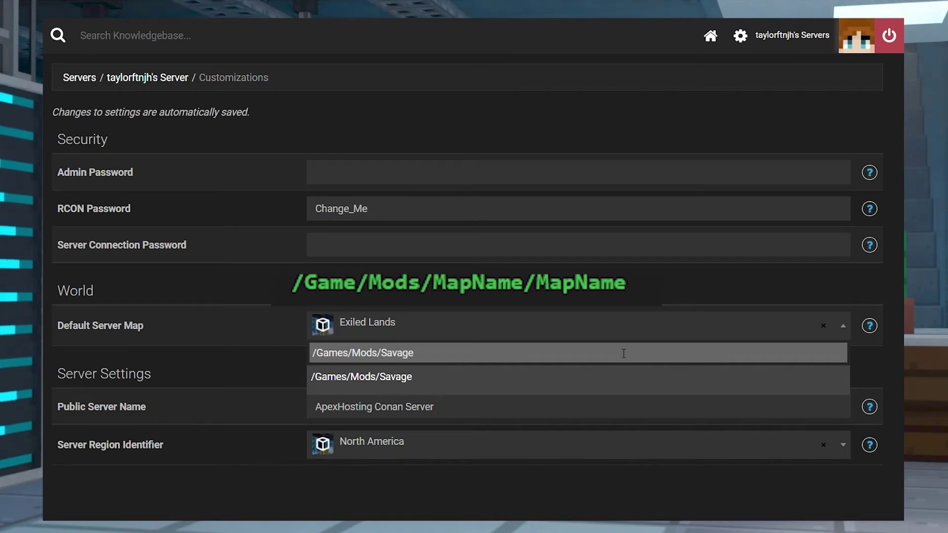
type("_Wilds")
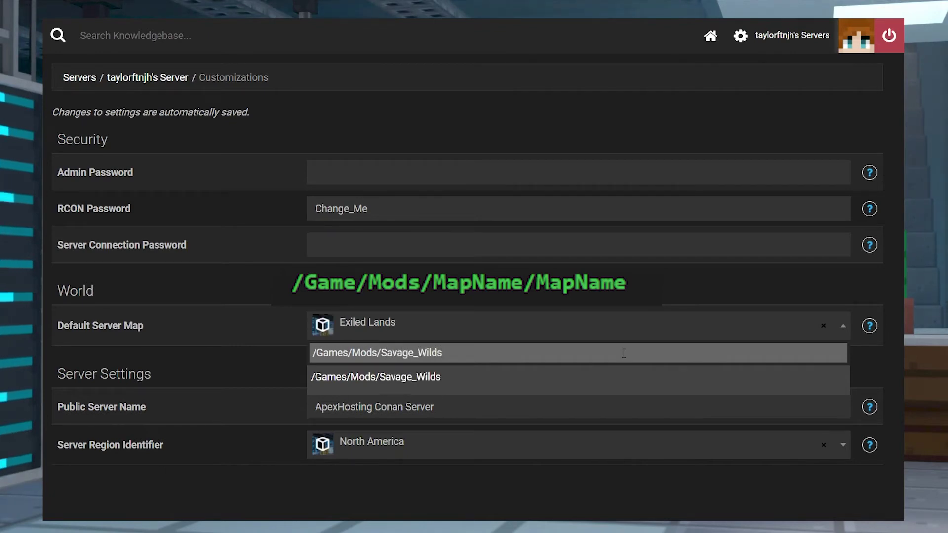
type("/Savage_")
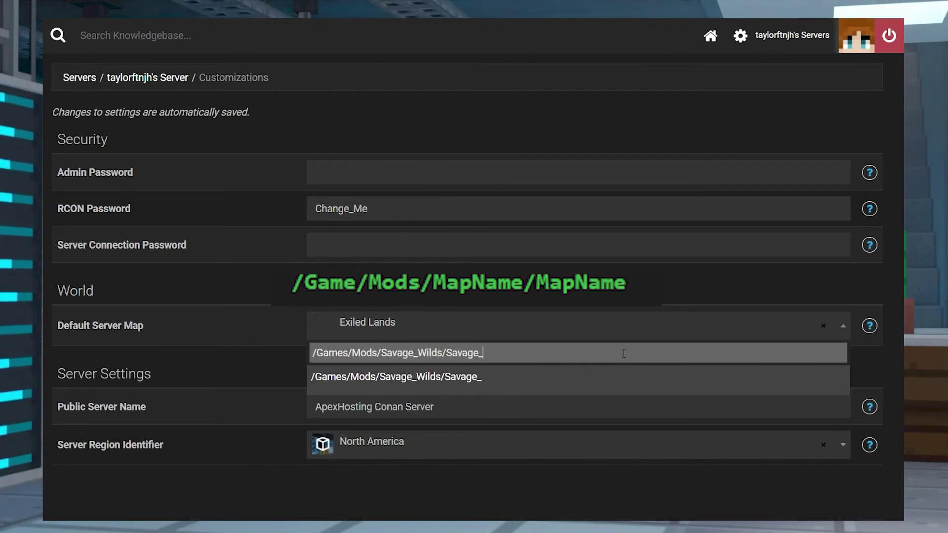
type("Wilds")
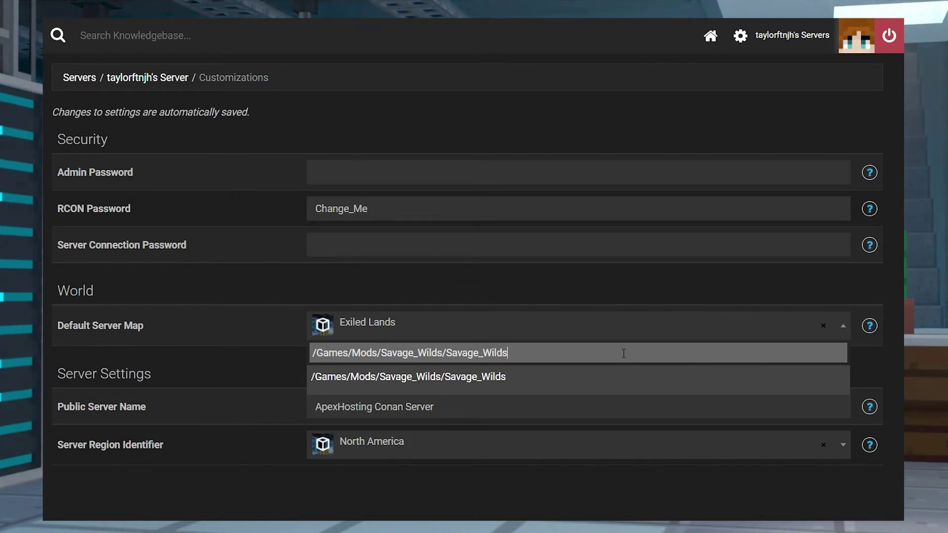
key("Return")
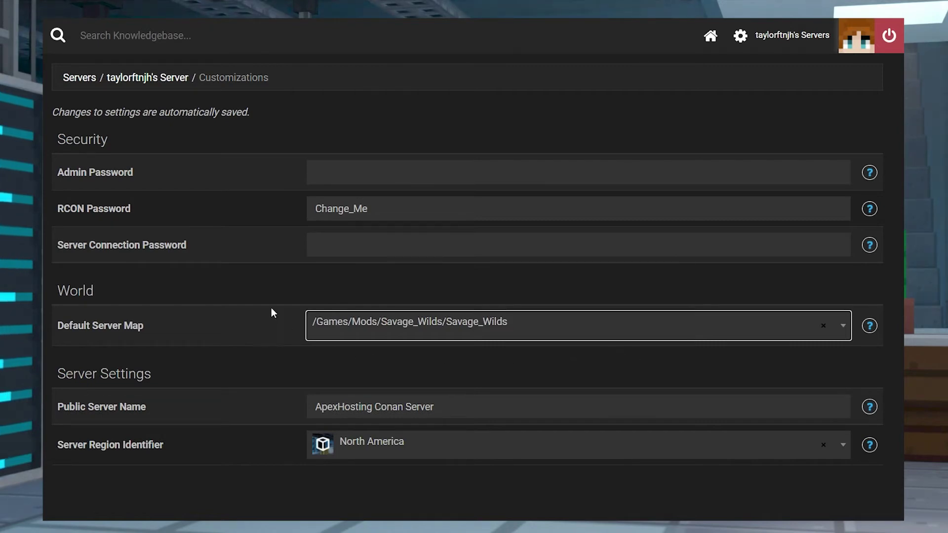
Re-edit modlist.txt in ConanSandbox/Mods to read *Savage_Wilds.pak and save it.
left_click(147, 78)
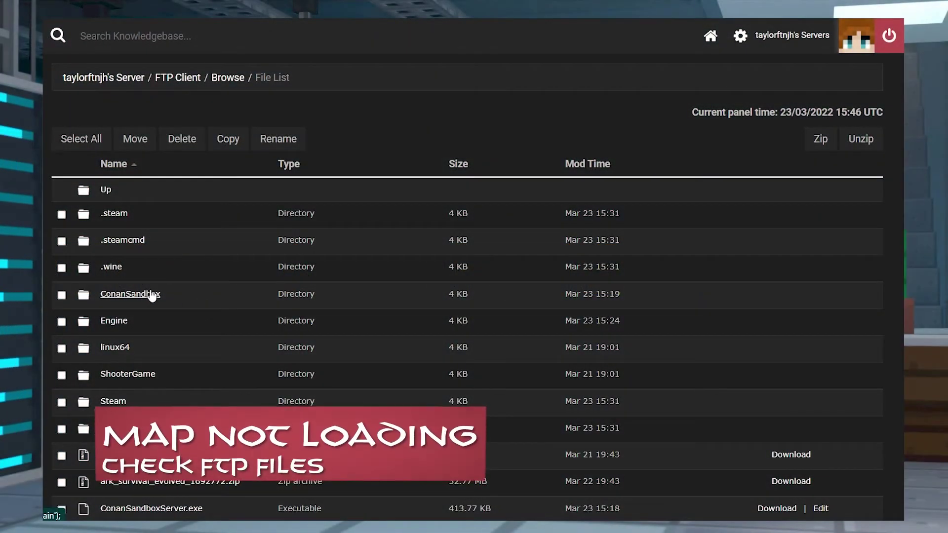
left_click(152, 296)
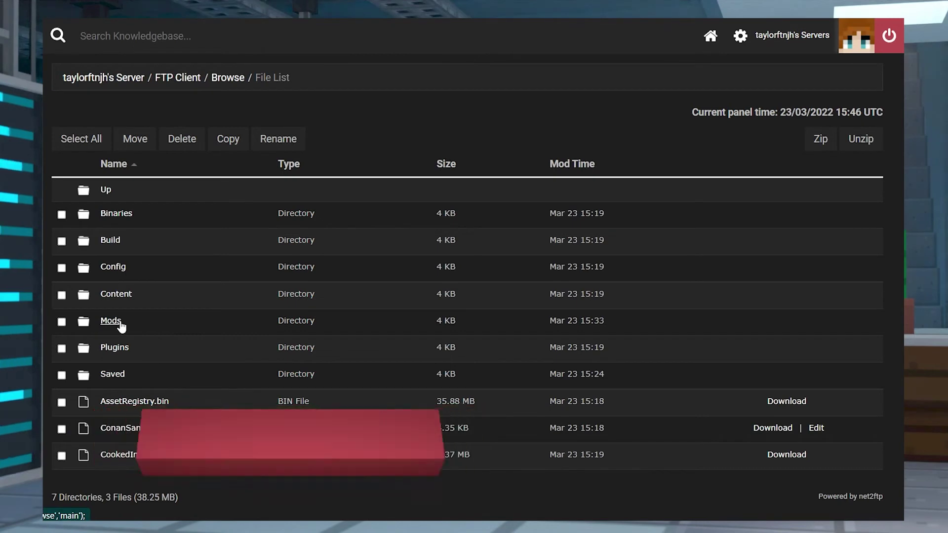
left_click(121, 326)
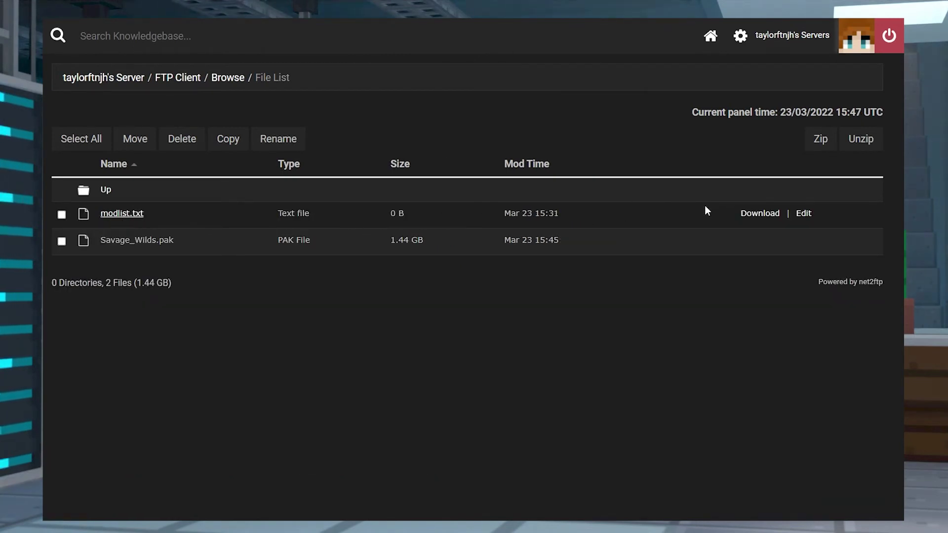
left_click(805, 215)
type("*S")
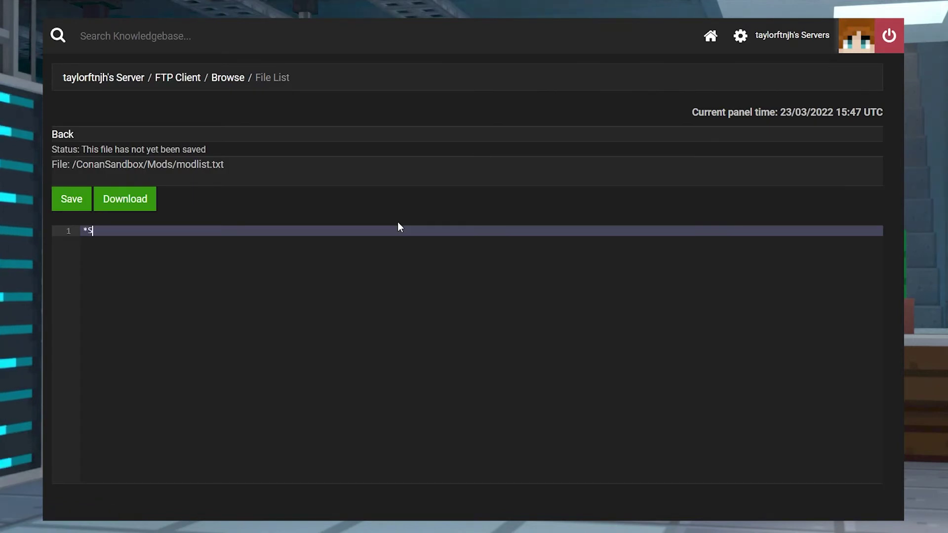
type("avage_Wi")
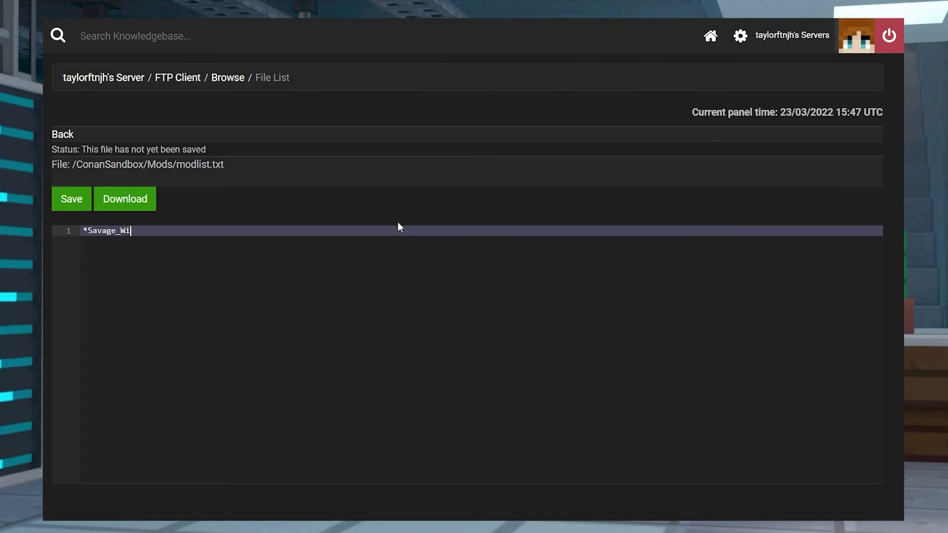
type("lds.pak")
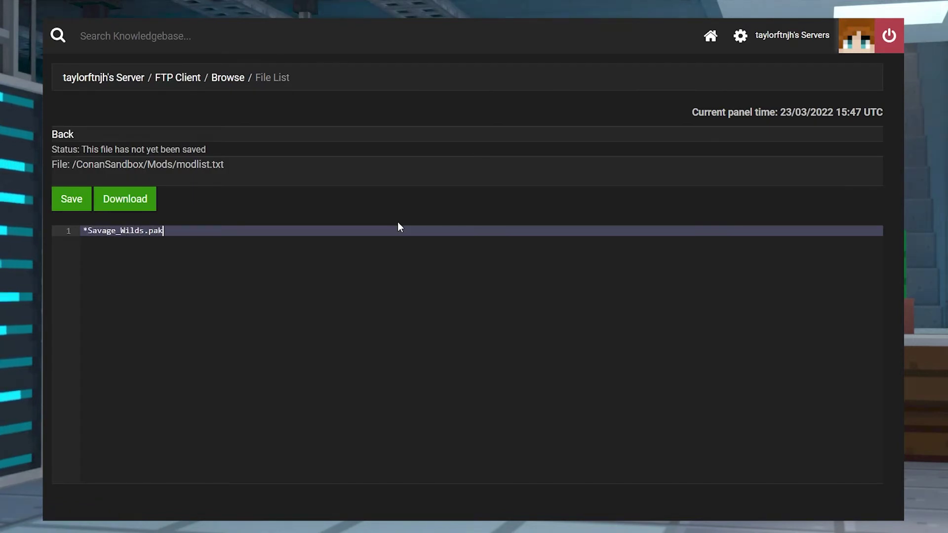
left_click(71, 199)
left_click(101, 80)
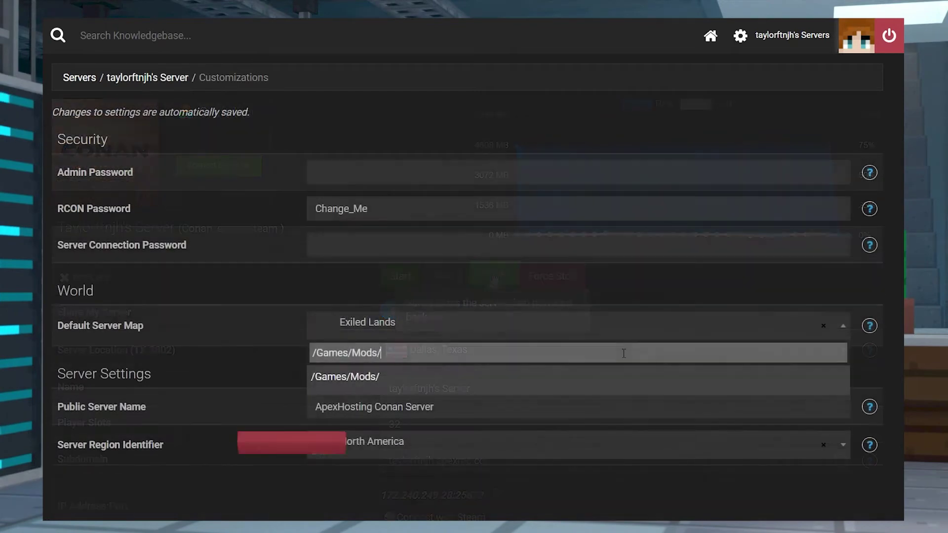
Complete the map path with Savage_Wilds/Savage_Wilds and confirm it as the Default Server Map.
type("Savage")
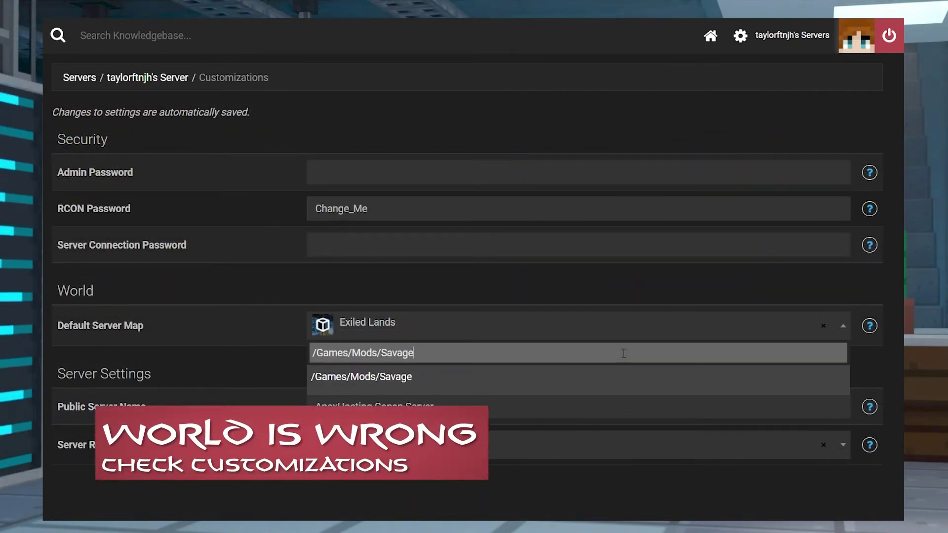
type("_Wilds/S")
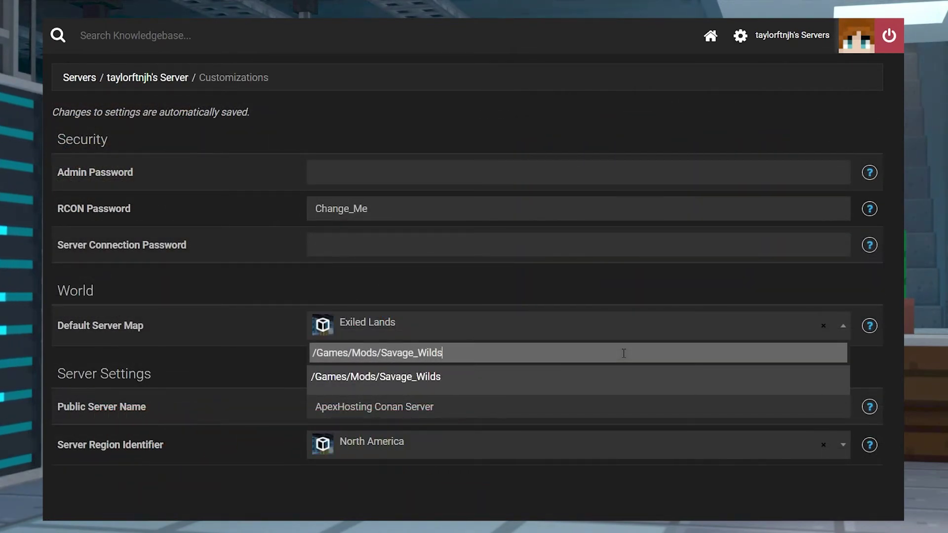
type("avage_W")
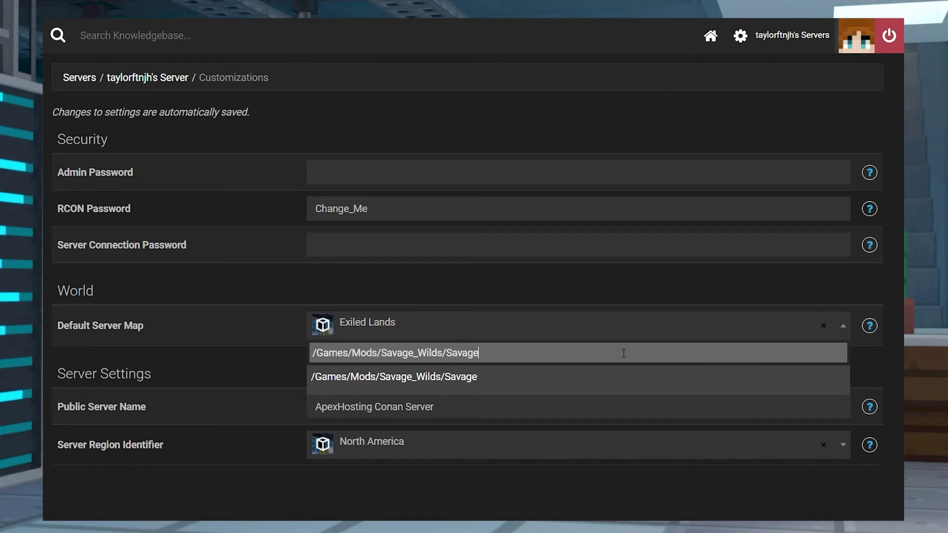
type("ilds")
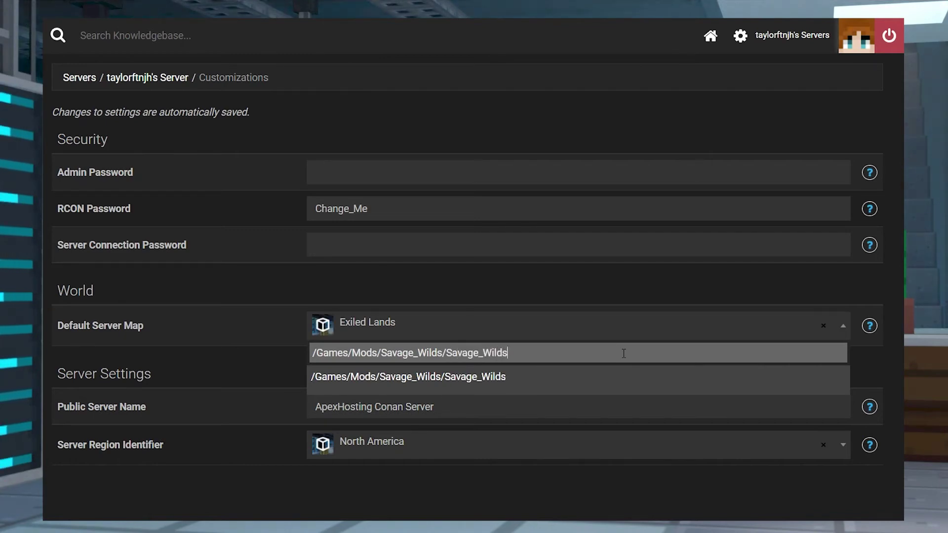
key("Return")
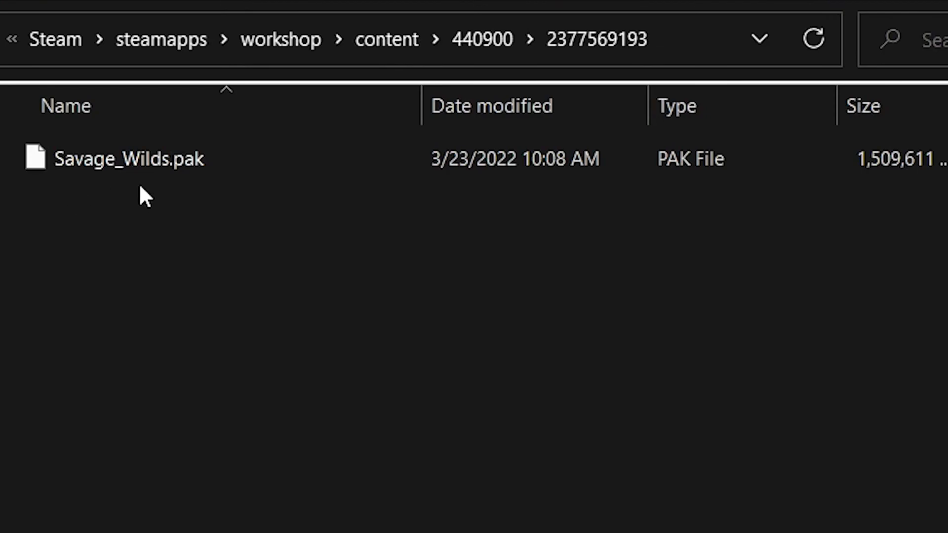
Highlight the mod's Path for Server line on the Savage Wilds workshop page.
left_click_drag(176, 339, 410, 348)
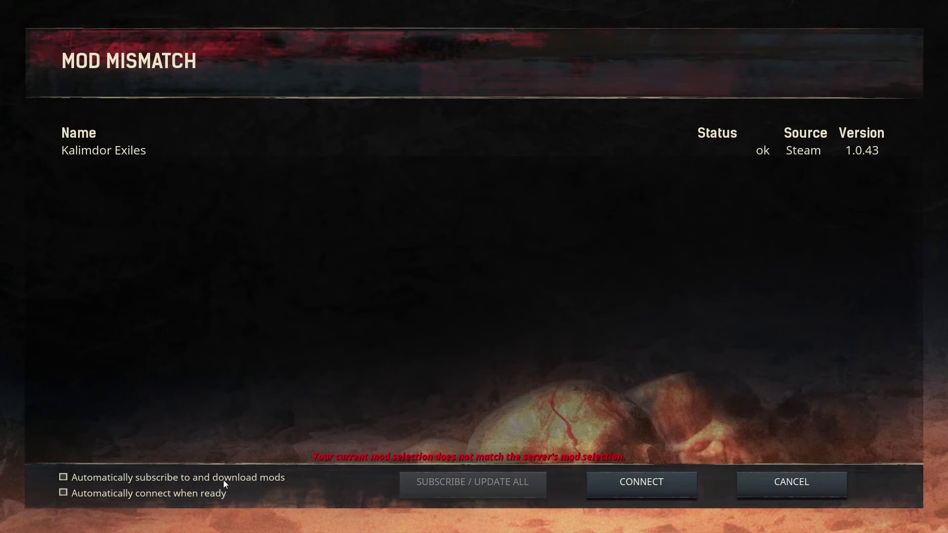
Enable 'Automatically subscribe to and download mods' on Conan Exiles' Mod Mismatch screen.
left_click(64, 478)
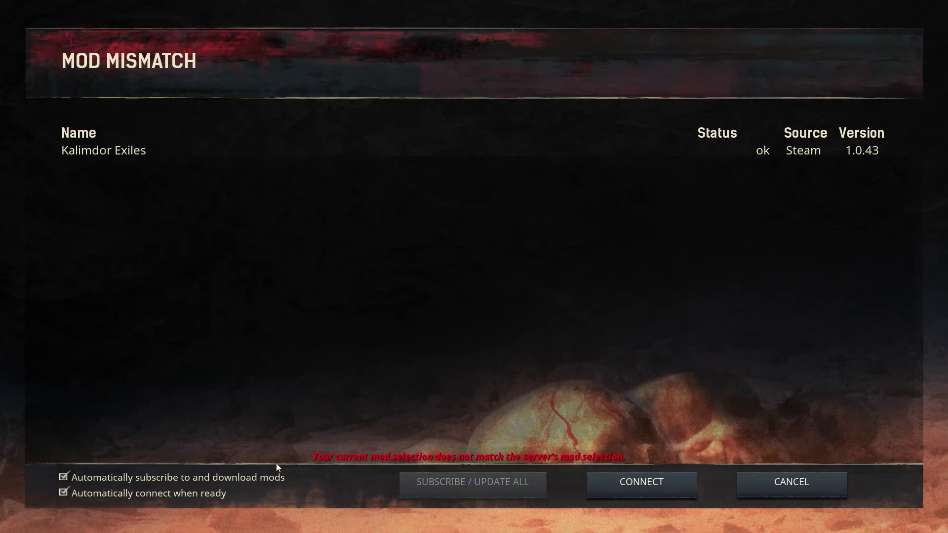